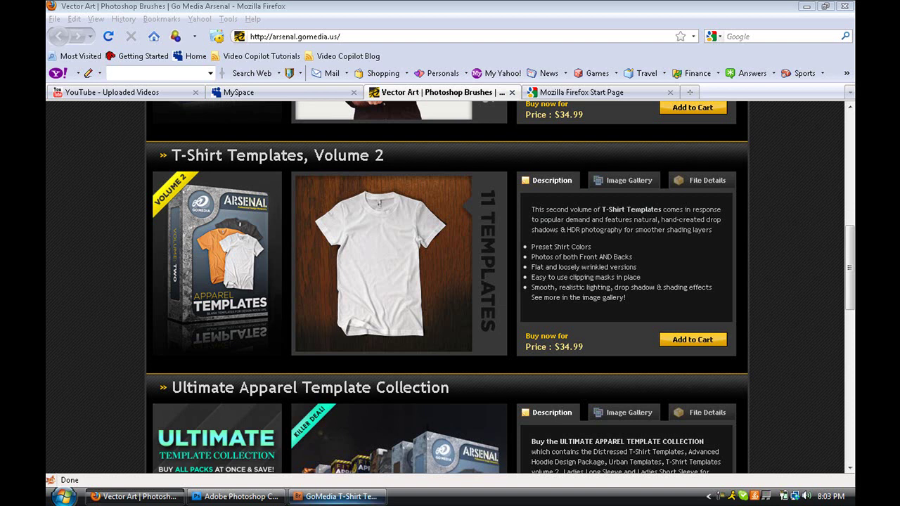
# - Switch from Firefox to the GoMedia T-Shirt Templates 2.0 folder in Adobe Bridge
pyautogui.click(338, 496)
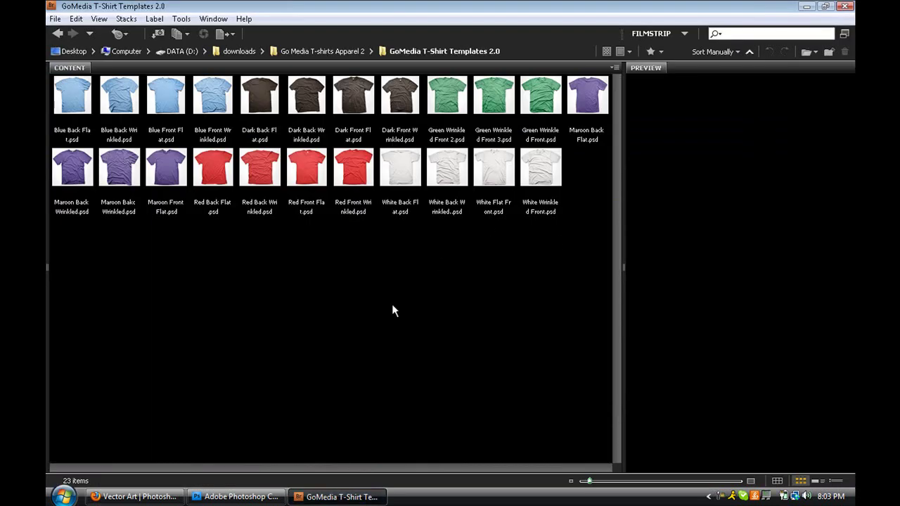
# - Preview the Red Front Wrinkled.psd template, then go back up to the downloads folder
pyautogui.click(353, 215)
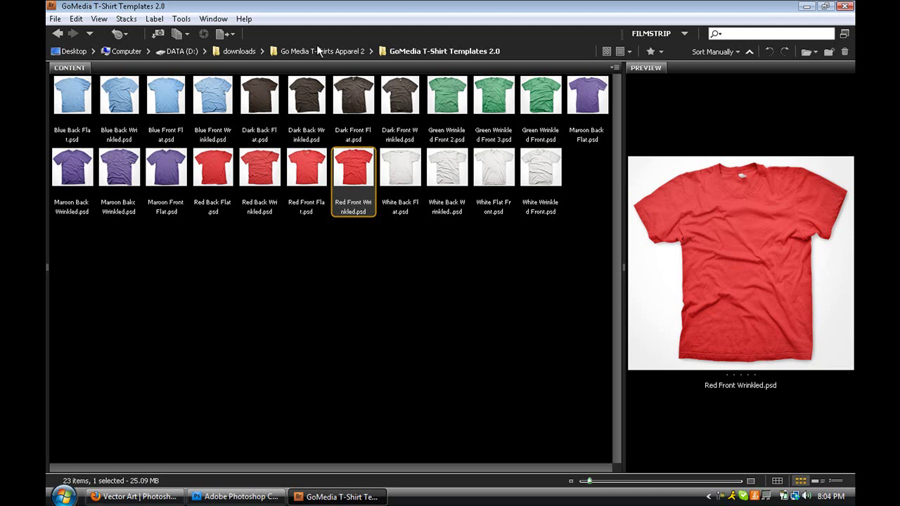
pyautogui.click(240, 52)
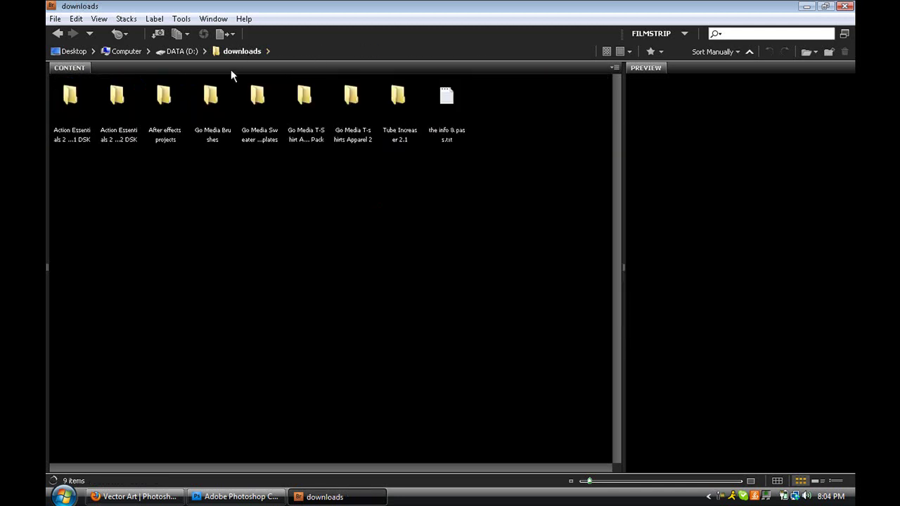
# - Open the Go Media Apparel Template Pack, preview Blue Back Flat and Blue Back Wrinkled, then return to Photoshop
pyautogui.doubleClick(314, 98)
pyautogui.doubleClick(61, 104)
pyautogui.click(81, 99)
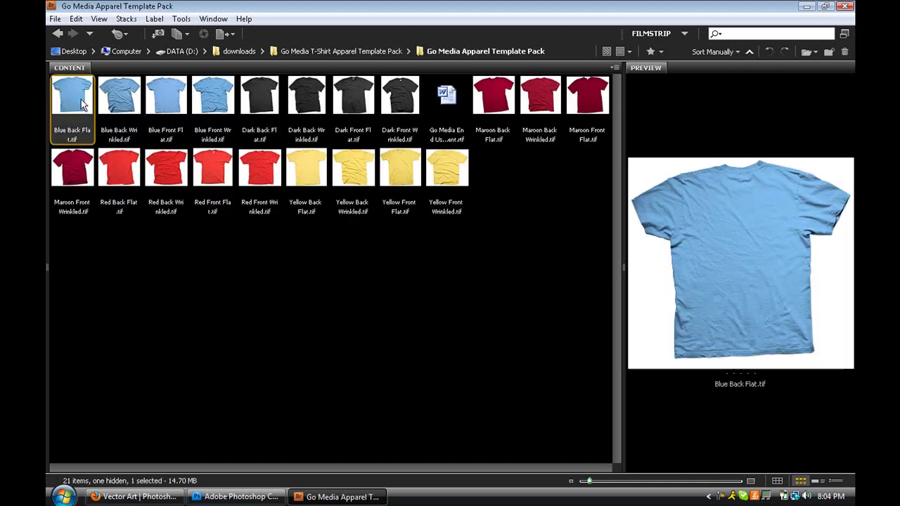
pyautogui.click(119, 97)
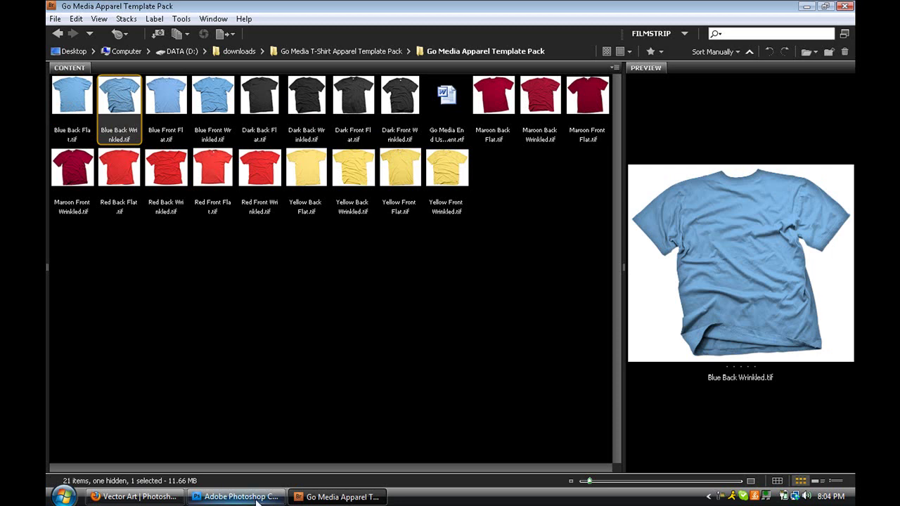
pyautogui.click(236, 496)
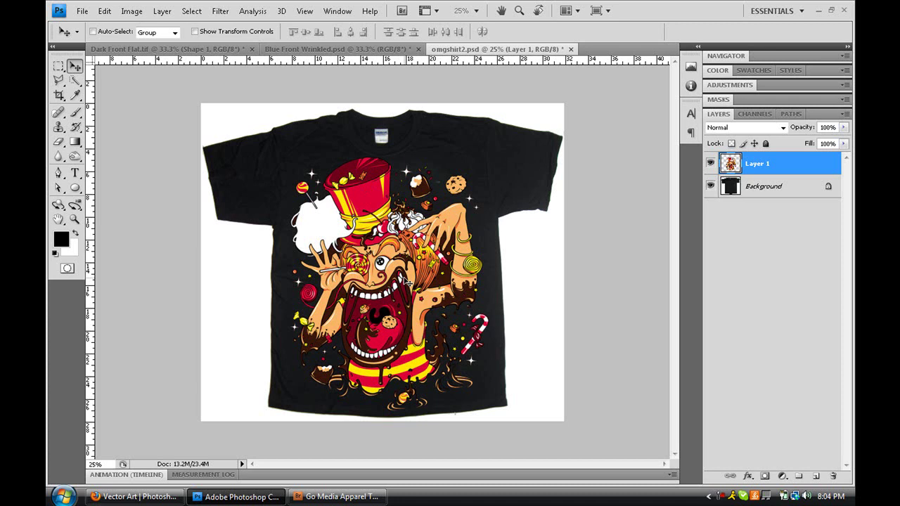
# - View the Dark Front Flat.tif mockup, then the Blue Front Wrinkled.psd mockup
pyautogui.click(184, 50)
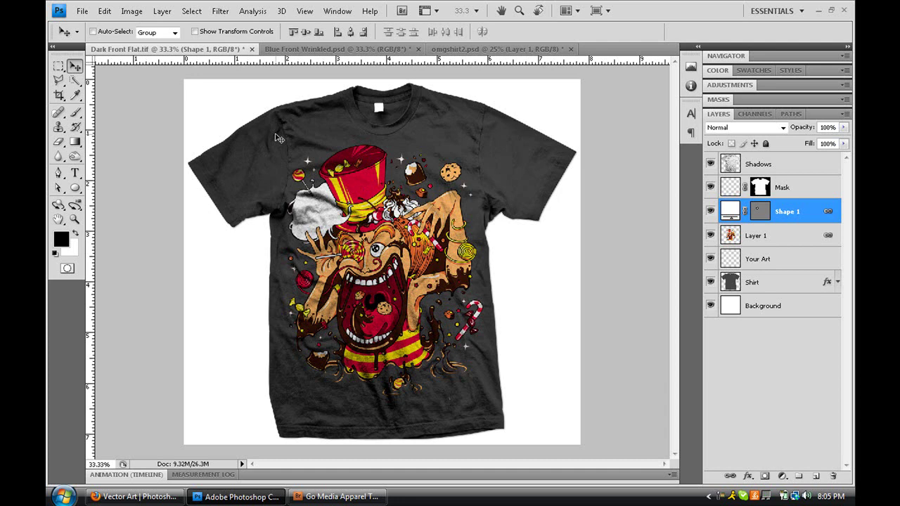
pyautogui.click(321, 50)
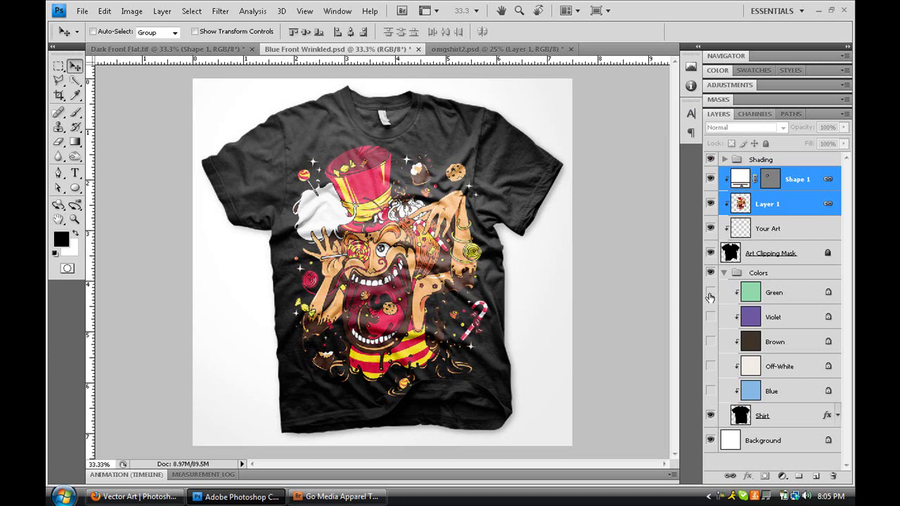
# - Toggle the Blue colour layer on and off, then delete the Shape 1 and Layer 1 artwork layers
pyautogui.click(710, 392)
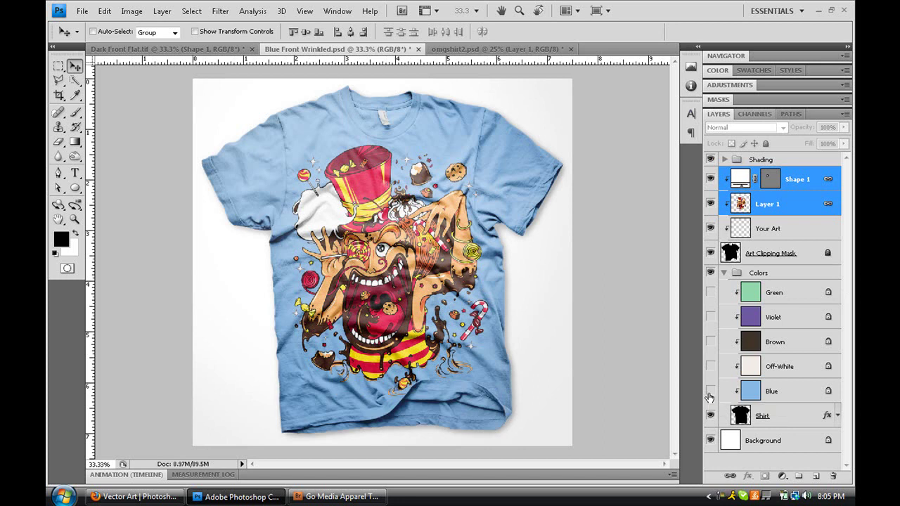
pyautogui.click(710, 392)
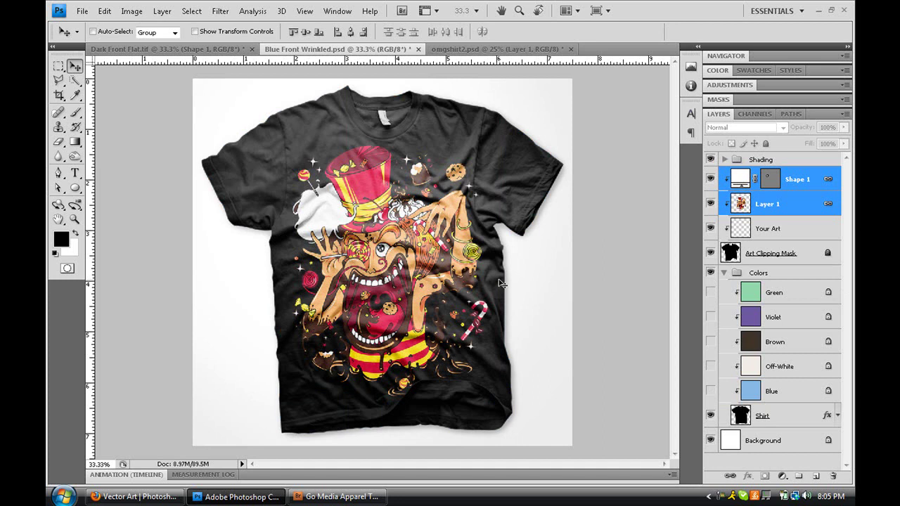
pyautogui.click(709, 250)
pyautogui.press('Delete')
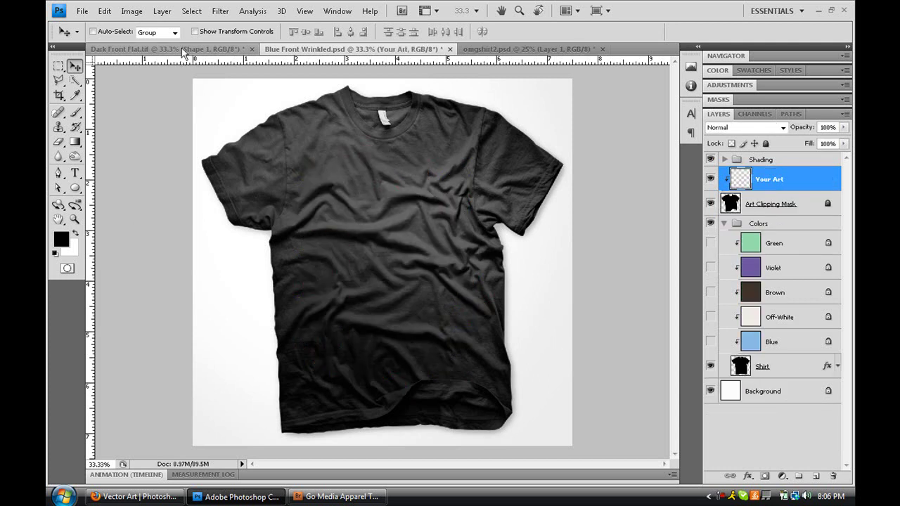
# - On Dark Front Flat.tif, select Layer 1 with Shape 1 and delete the artwork and shading
pyautogui.click(182, 48)
pyautogui.click(808, 241)
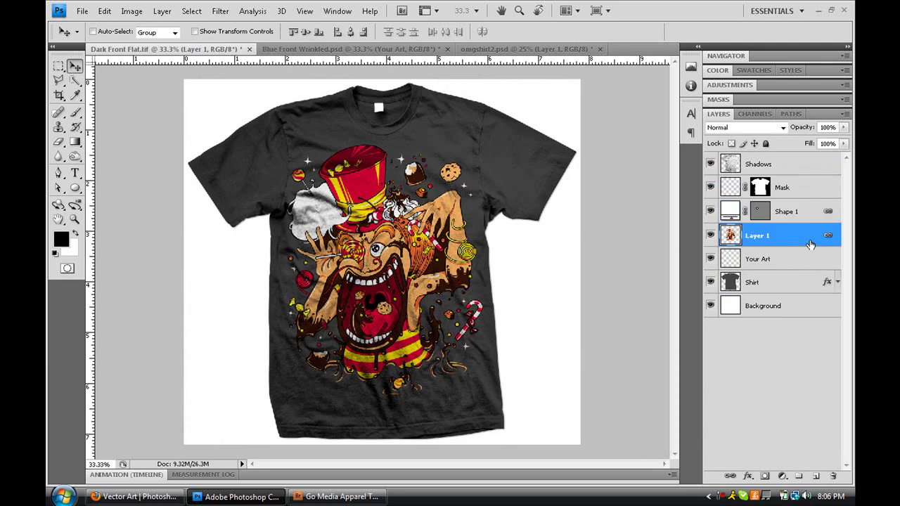
pyautogui.press('Delete')
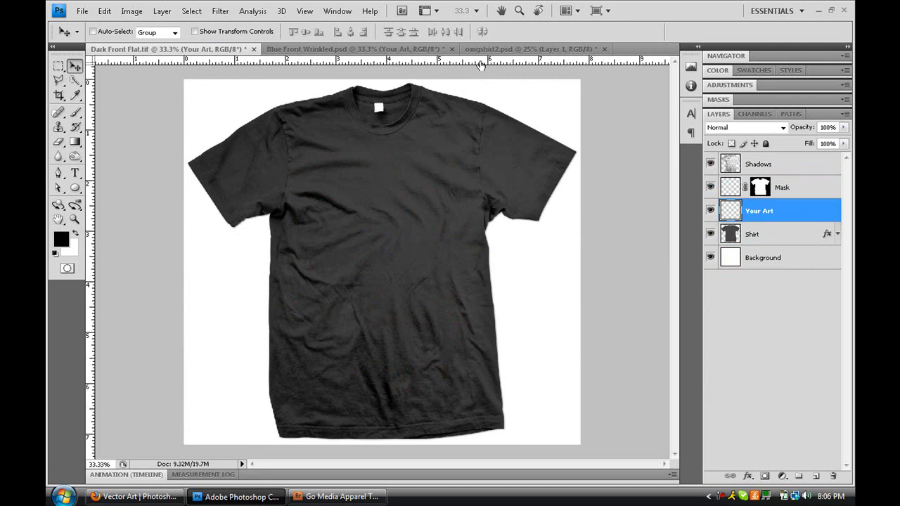
# - Switch between omgshirt2.psd and Blue Front Wrinkled.psd, ending on omgshirt2.psd
pyautogui.click(506, 49)
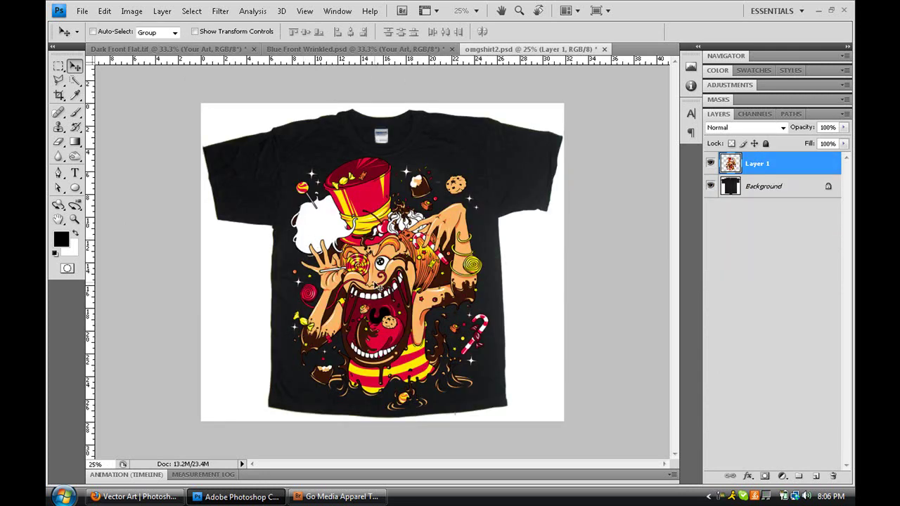
pyautogui.click(419, 50)
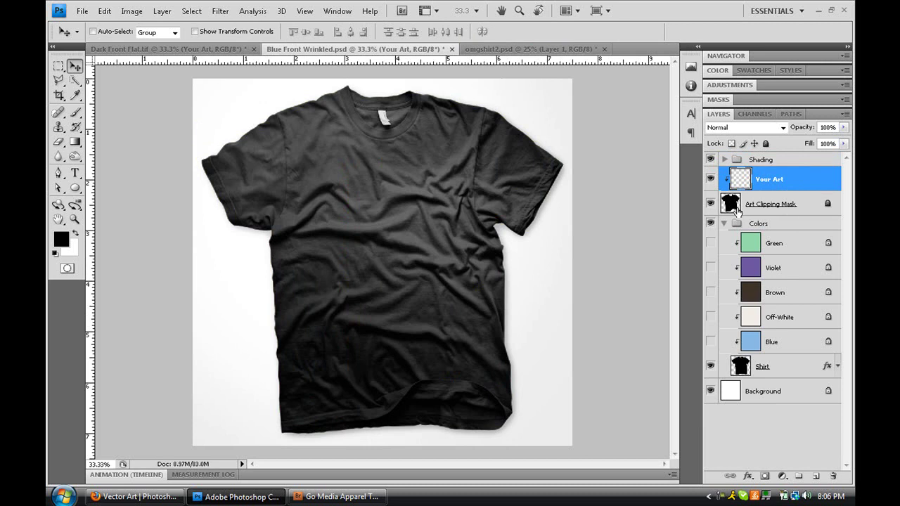
pyautogui.click(533, 49)
# - Drag Layer 1 from omgshirt2.psd into Blue Front Wrinkled.psd, accepting the profile mismatch
pyautogui.moveTo(400, 268); pyautogui.dragTo(368, 48)
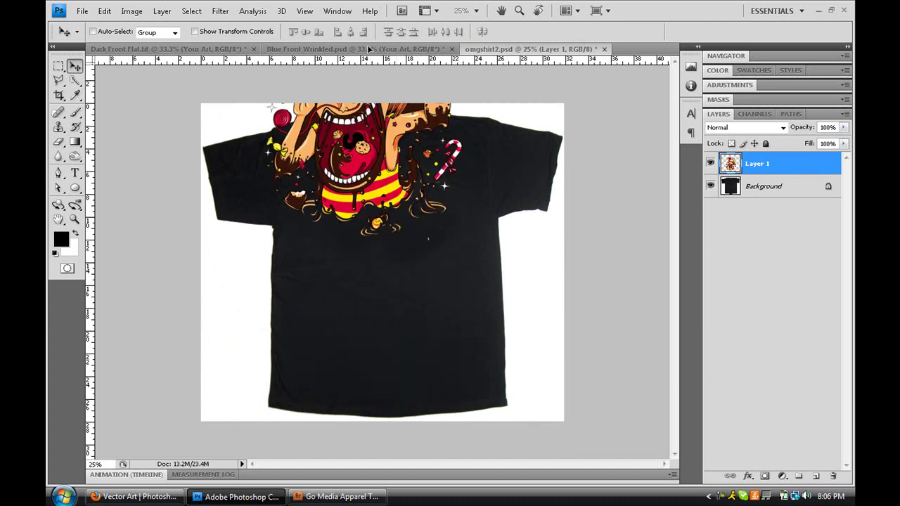
pyautogui.moveTo(369, 48); pyautogui.dragTo(379, 254)
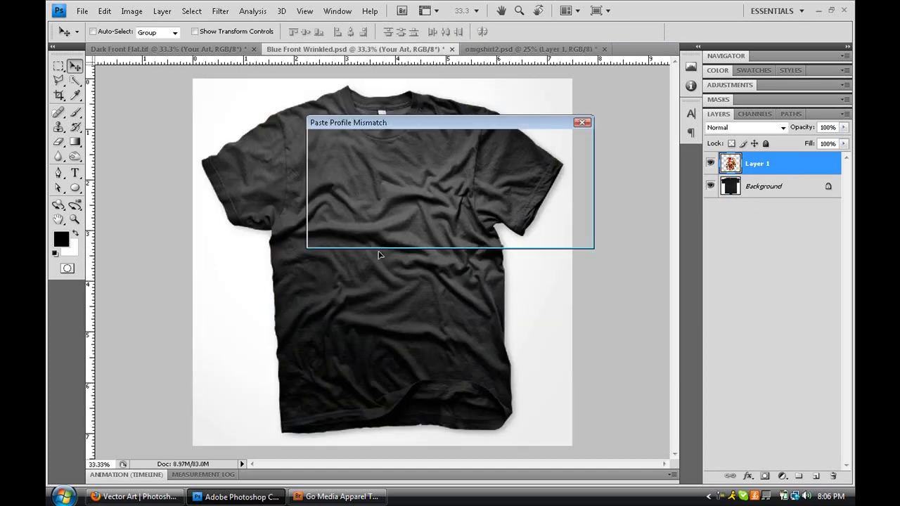
pyautogui.click(508, 232)
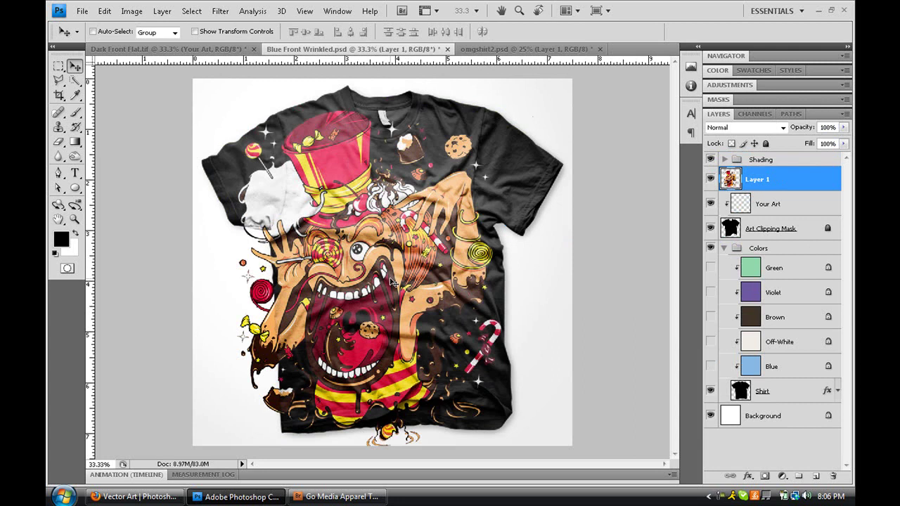
# - Scale the artwork down to 77.4% and centre it on the shirt chest
pyautogui.hotkey('ctrl', 't')
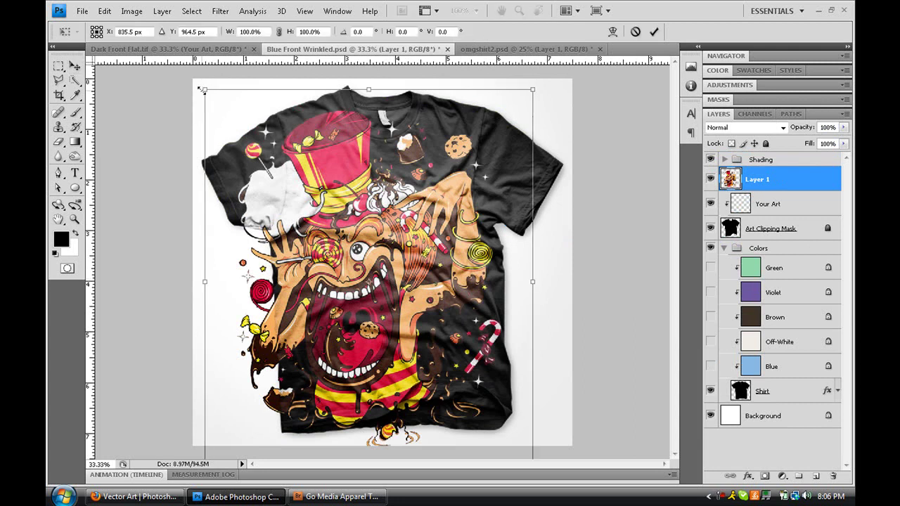
pyautogui.moveTo(201, 89); pyautogui.dragTo(245, 129)
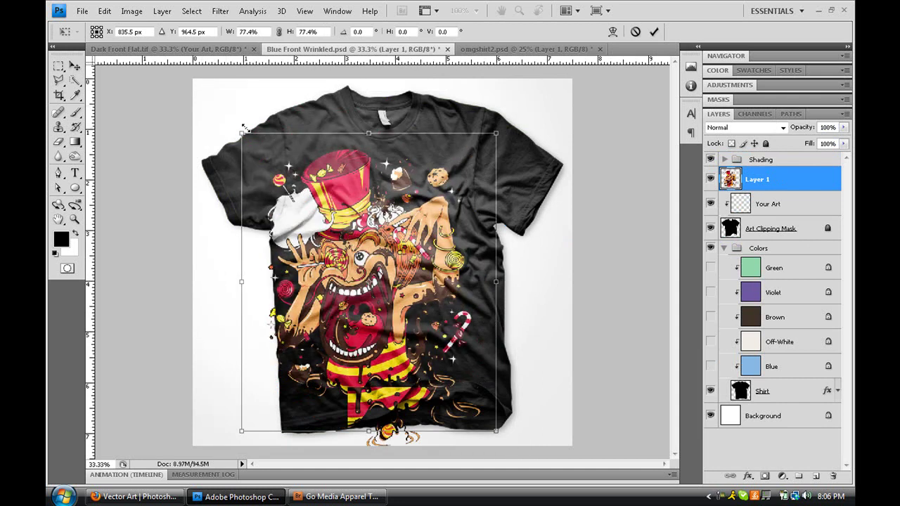
pyautogui.press('Return')
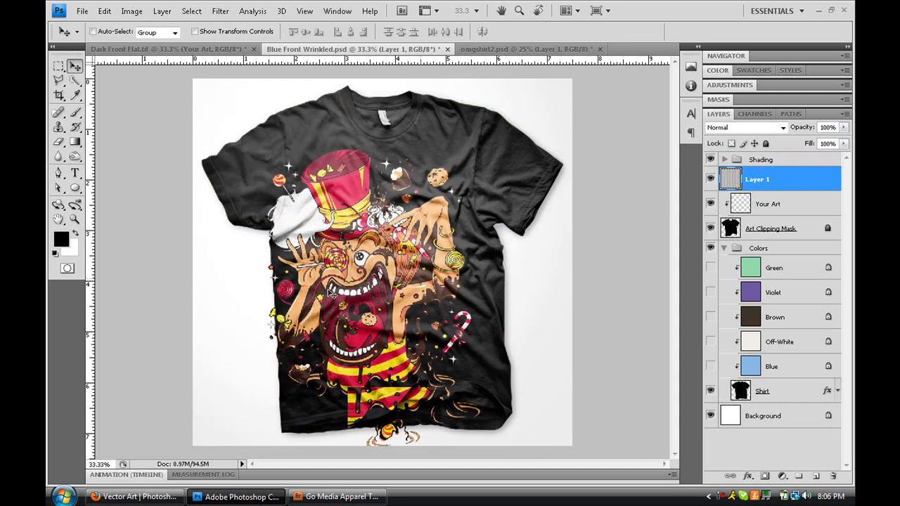
pyautogui.moveTo(330, 293); pyautogui.dragTo(345, 277)
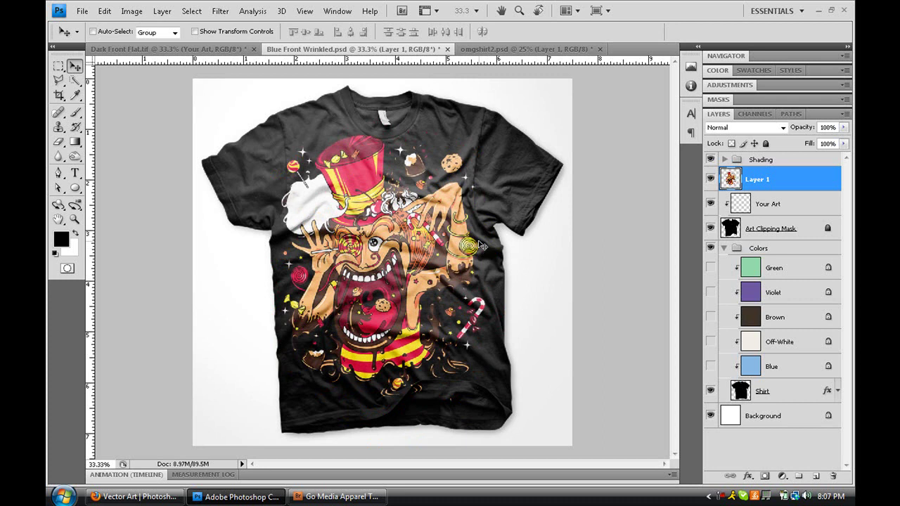
pyautogui.hotkey('ctrl', 'z')
pyautogui.hotkey('ctrl', 'z')
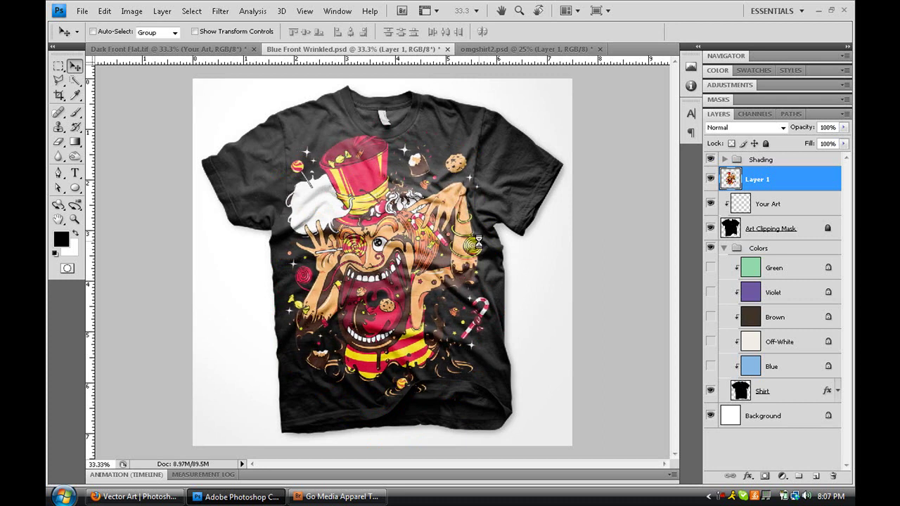
pyautogui.hotkey('ctrl', 'z')
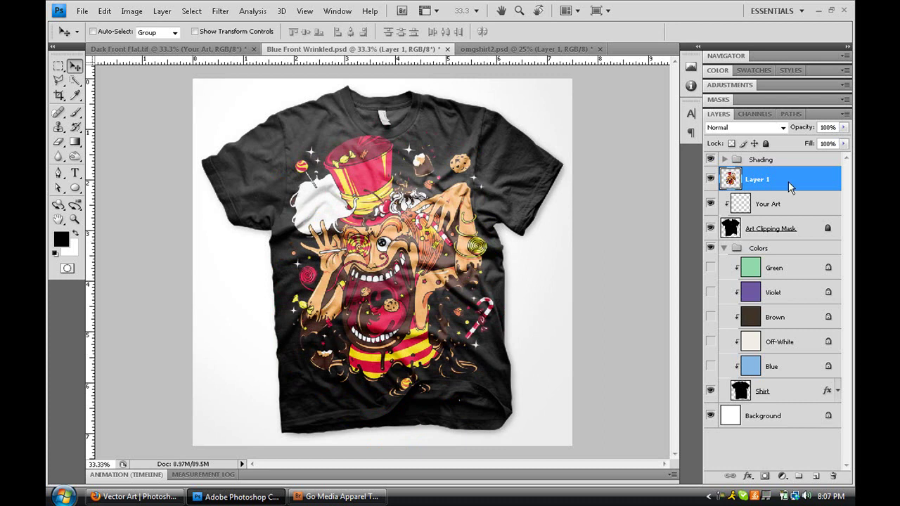
# - In the Shading group, raise Highlights opacity to about 70% and Shadows to about 89%
pyautogui.click(733, 161)
pyautogui.click(724, 159)
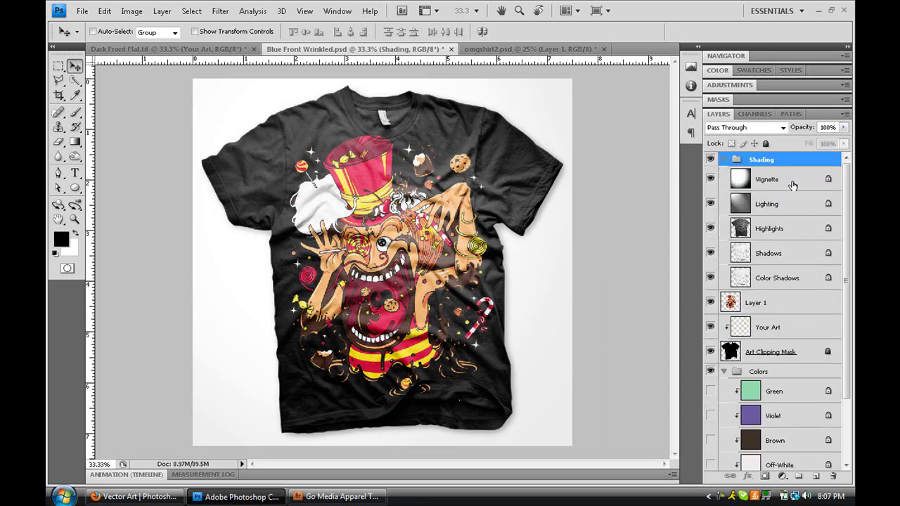
pyautogui.click(792, 185)
pyautogui.click(788, 232)
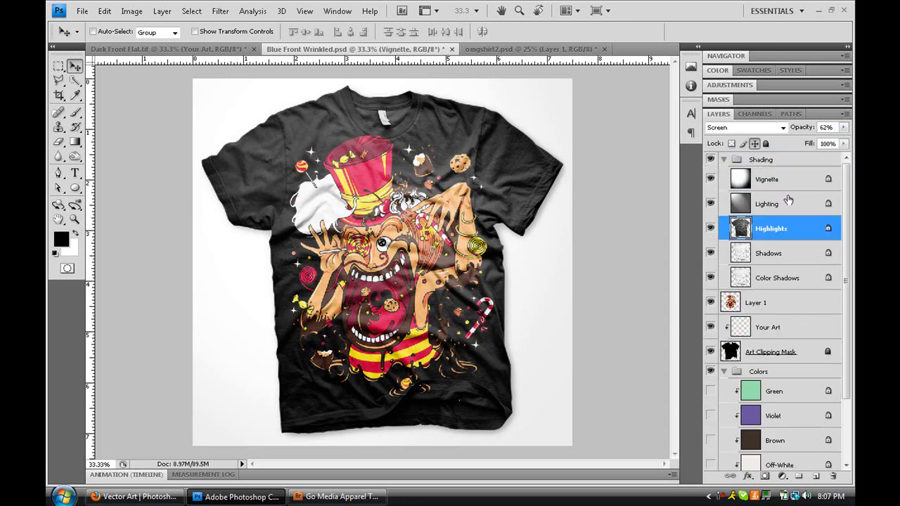
pyautogui.moveTo(801, 135)
pyautogui.mouseDown()
pyautogui.moveTo(813, 134)
pyautogui.moveTo(804, 134)
pyautogui.mouseUp()
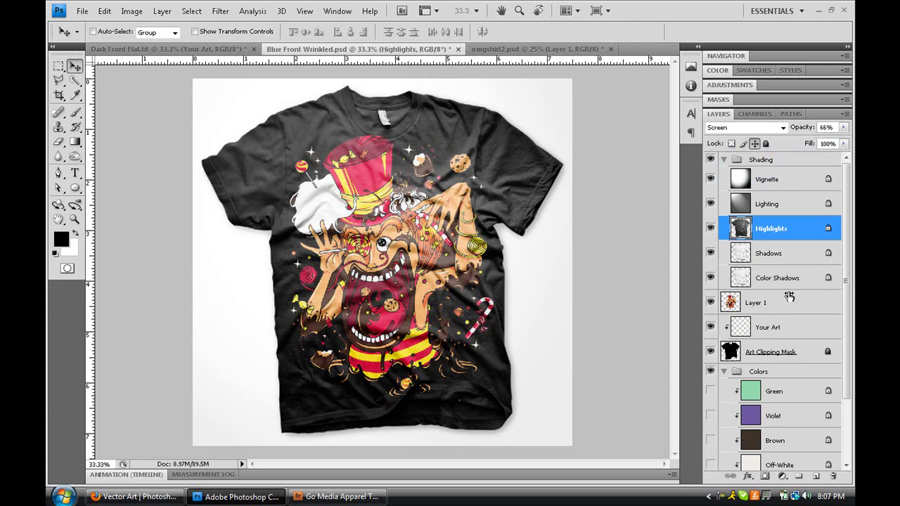
pyautogui.click(789, 254)
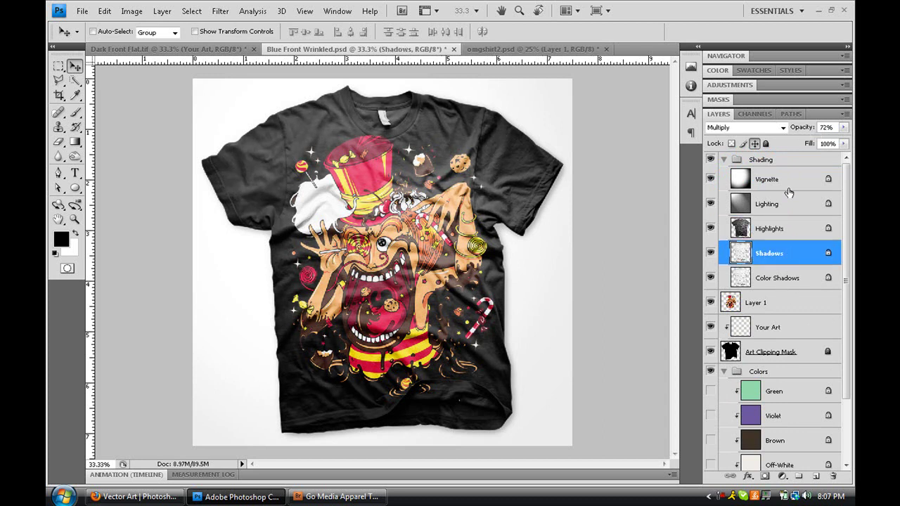
pyautogui.moveTo(798, 133); pyautogui.dragTo(835, 124)
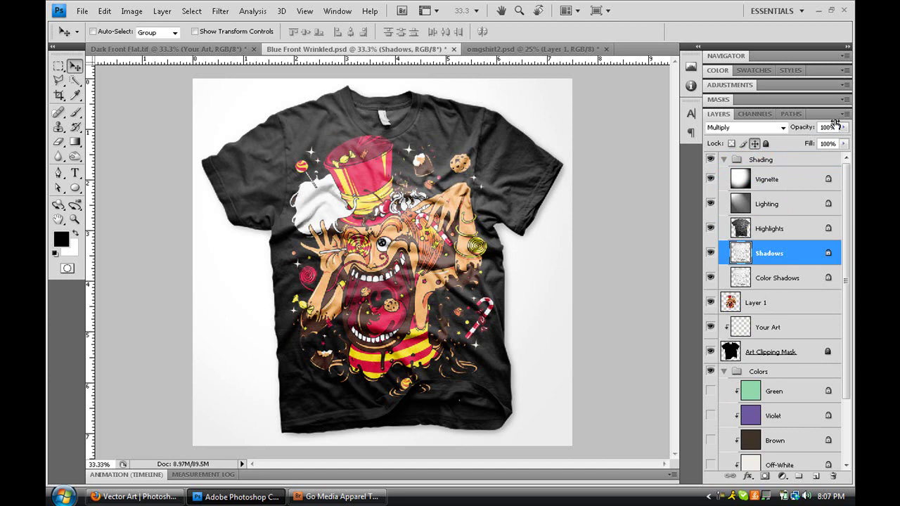
pyautogui.click(724, 160)
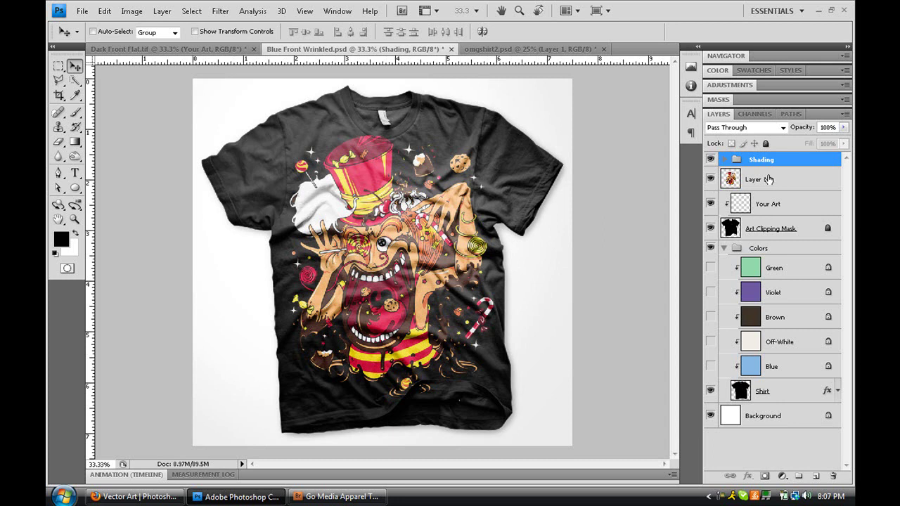
# - Move Layer 1 below Your Art to clip it, shift the art, then switch to Dark Front Flat.tif
pyautogui.moveTo(775, 176); pyautogui.dragTo(773, 217)
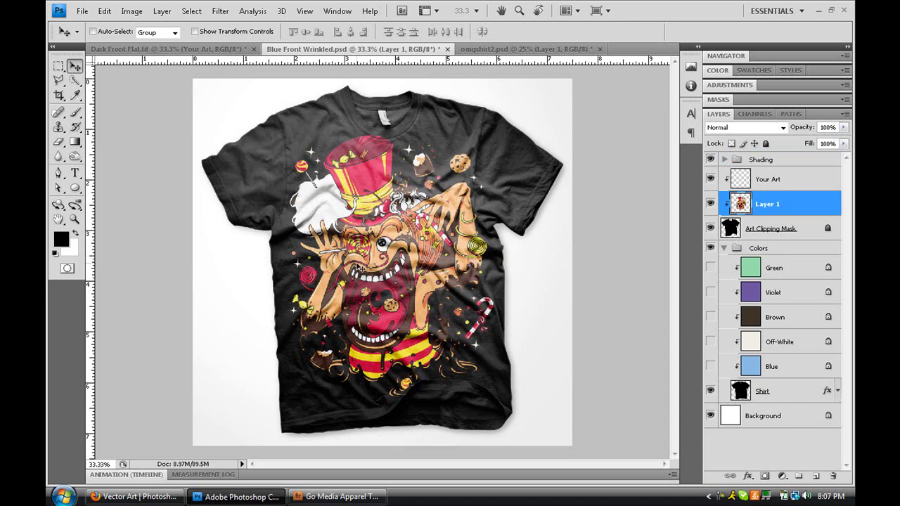
pyautogui.moveTo(366, 274); pyautogui.dragTo(387, 273)
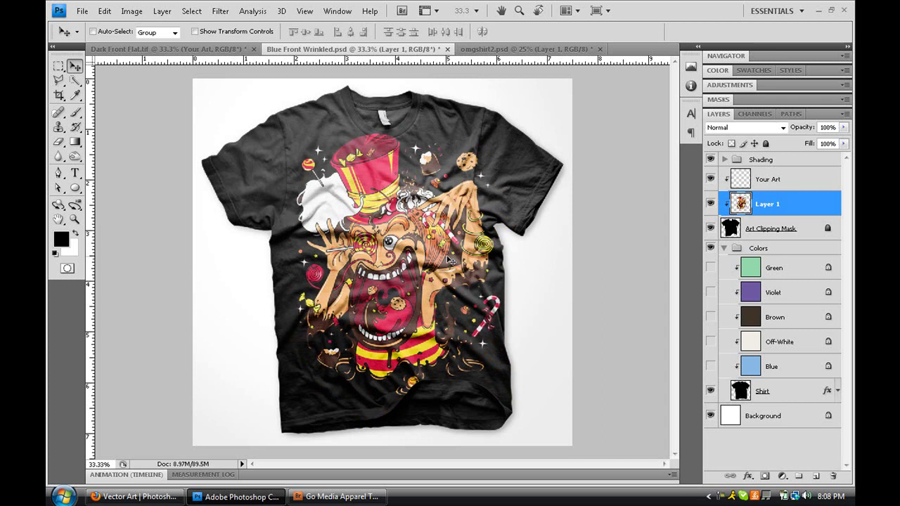
pyautogui.hotkey('ctrl', 'shift', 'Tab')
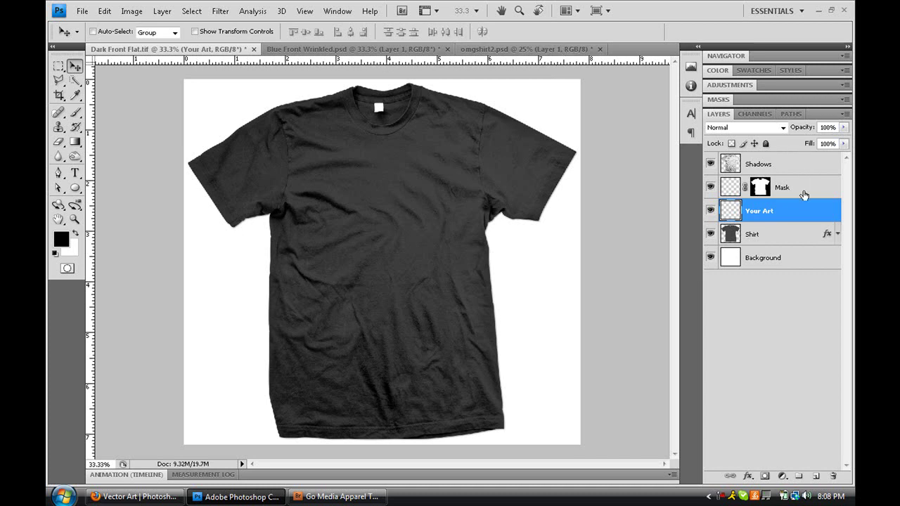
# - Select the flat mockup's Shadows and Mask layers, then switch to omgshirt2.psd
pyautogui.click(788, 170)
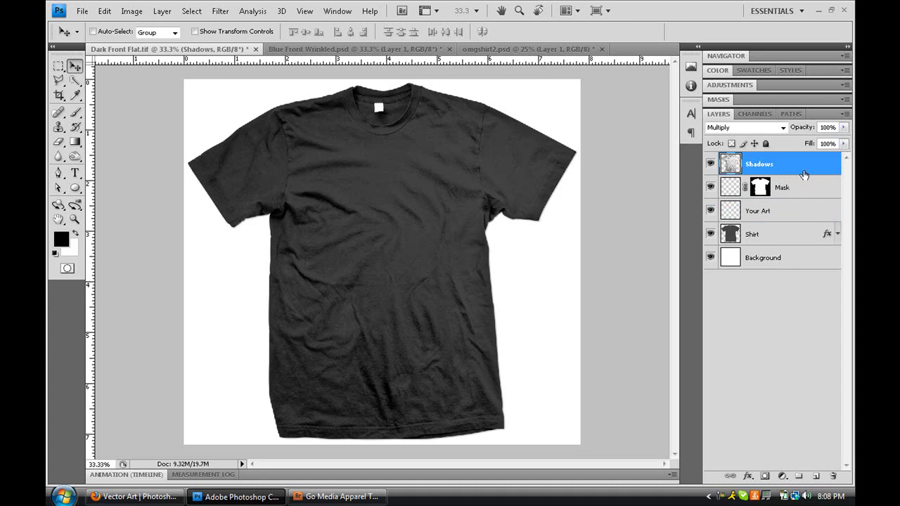
pyautogui.click(799, 199)
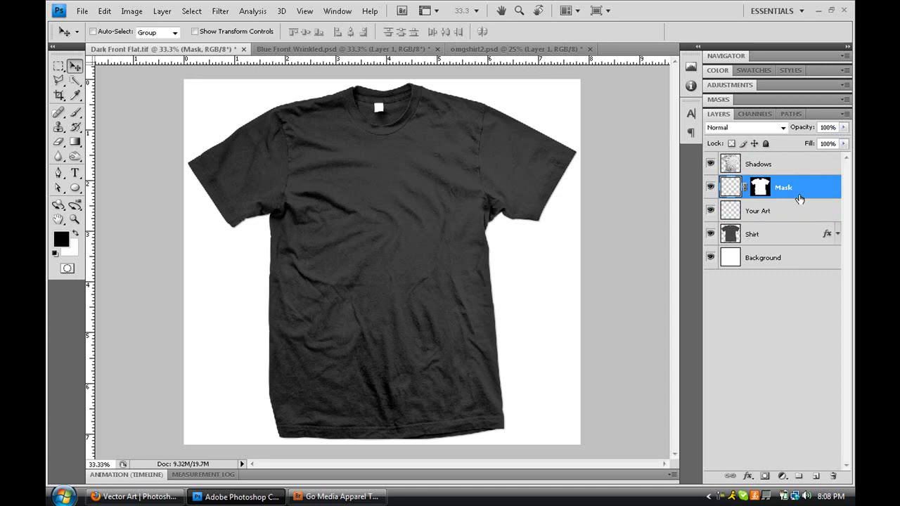
pyautogui.click(546, 49)
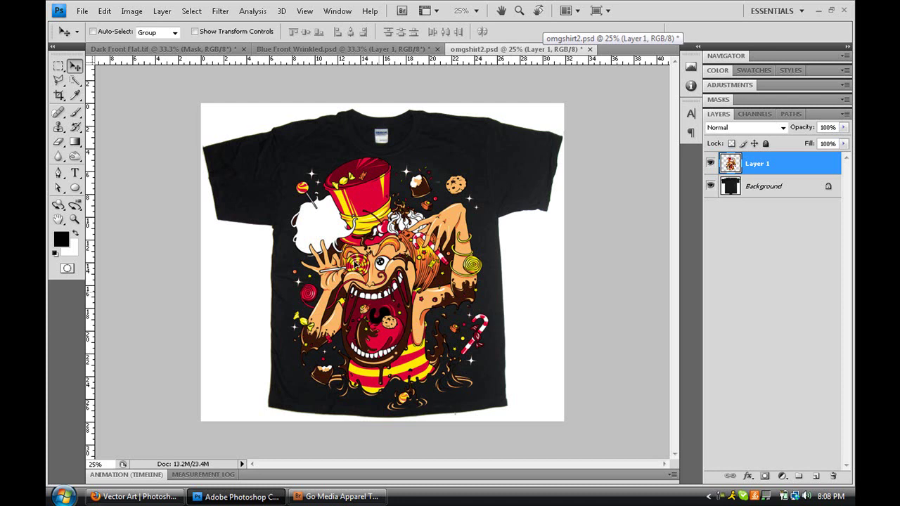
# - Copy Layer 1's candy-monster artwork from omgshirt2.psd into the Dark Front Flat mockup, accepting the profile mismatch
pyautogui.moveTo(412, 327); pyautogui.dragTo(383, 299)
pyautogui.moveTo(327, 228); pyautogui.dragTo(196, 85)
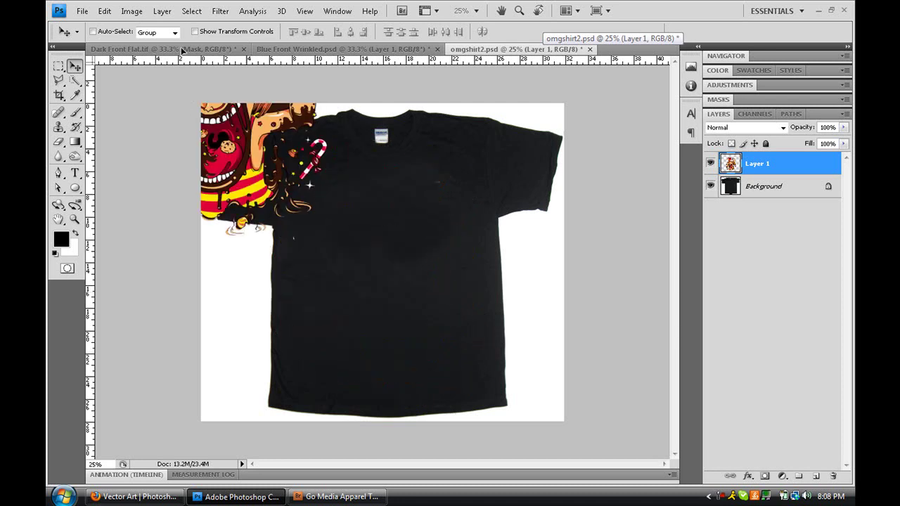
pyautogui.moveTo(181, 50); pyautogui.dragTo(403, 299)
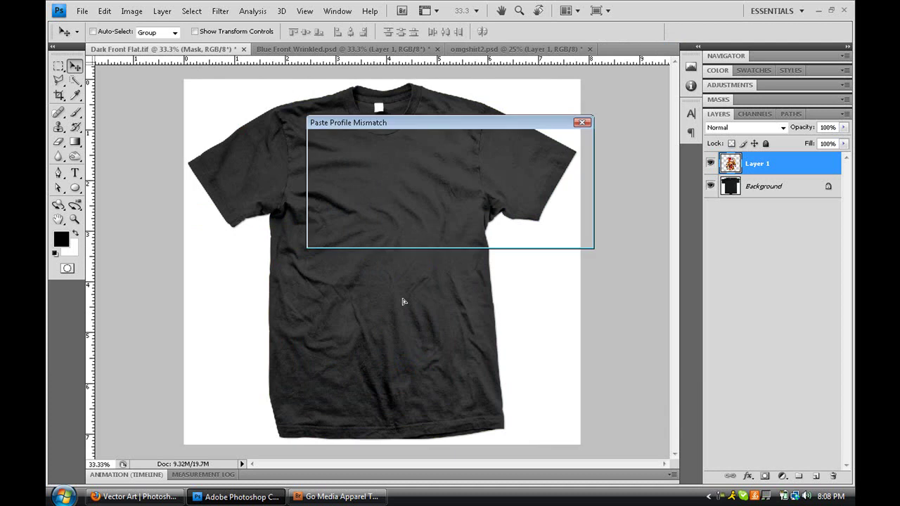
pyautogui.click(517, 237)
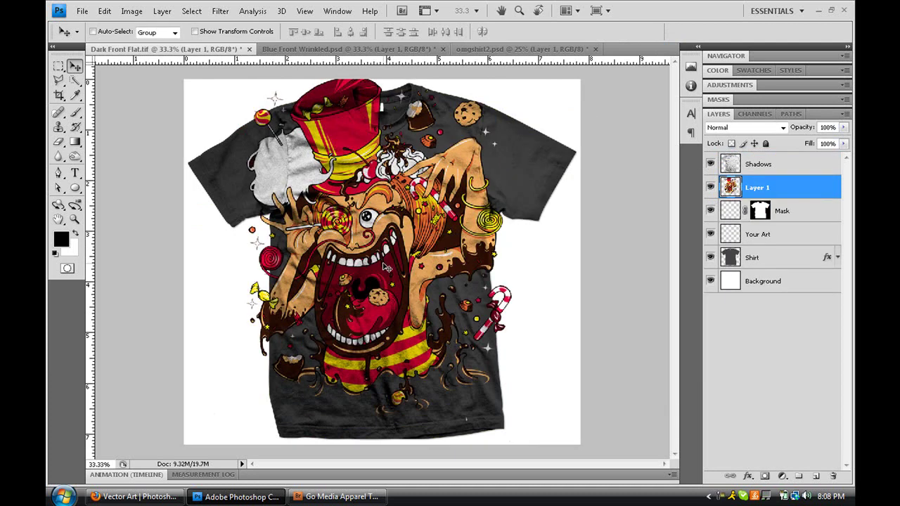
# - Scale the artwork to roughly 77% by 85% and position it on the shirt front
pyautogui.hotkey('ctrl', 't')
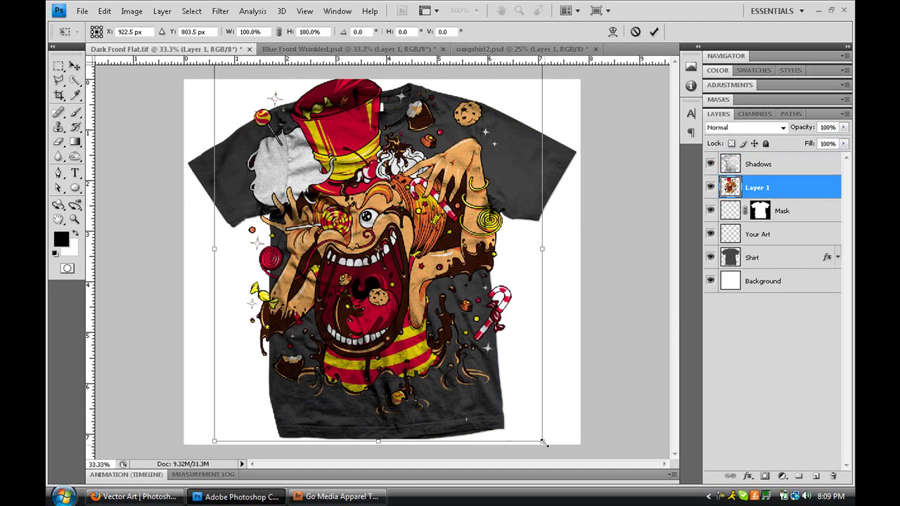
pyautogui.moveTo(542, 441); pyautogui.dragTo(467, 382)
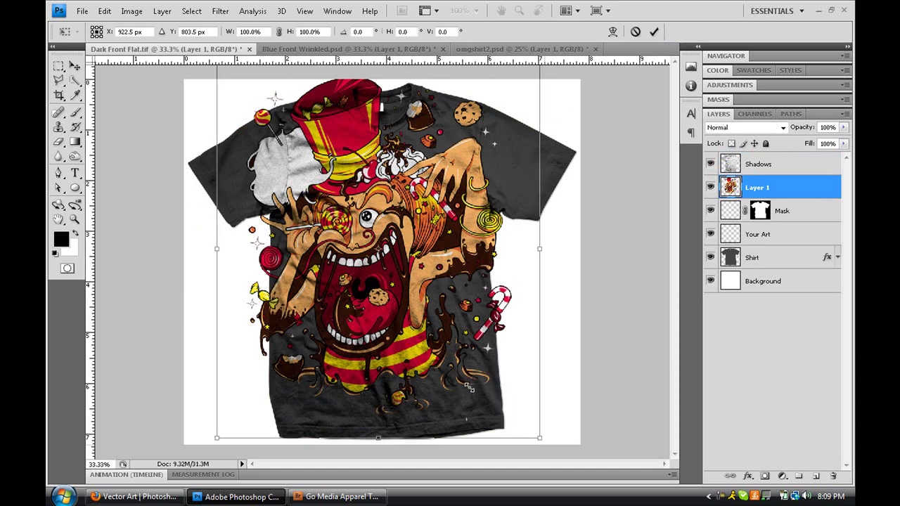
pyautogui.moveTo(540, 438); pyautogui.dragTo(485, 320)
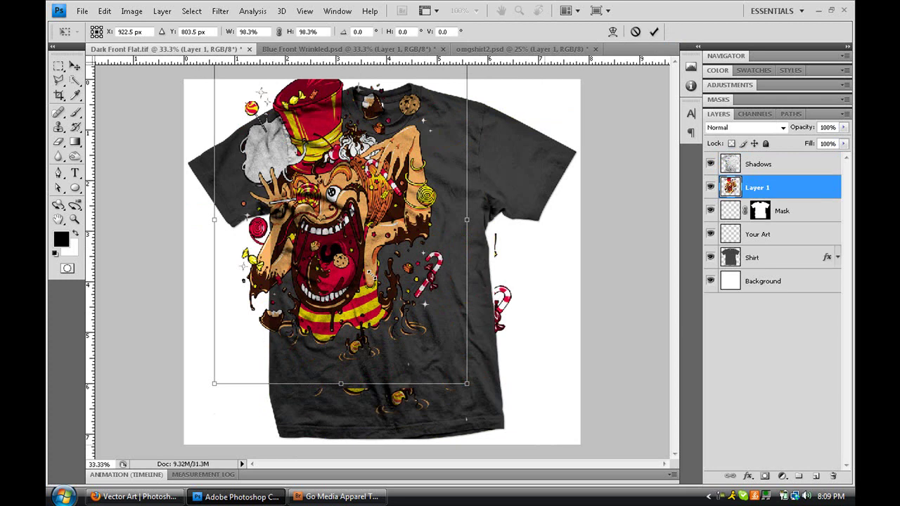
pyautogui.moveTo(353, 253); pyautogui.dragTo(396, 316)
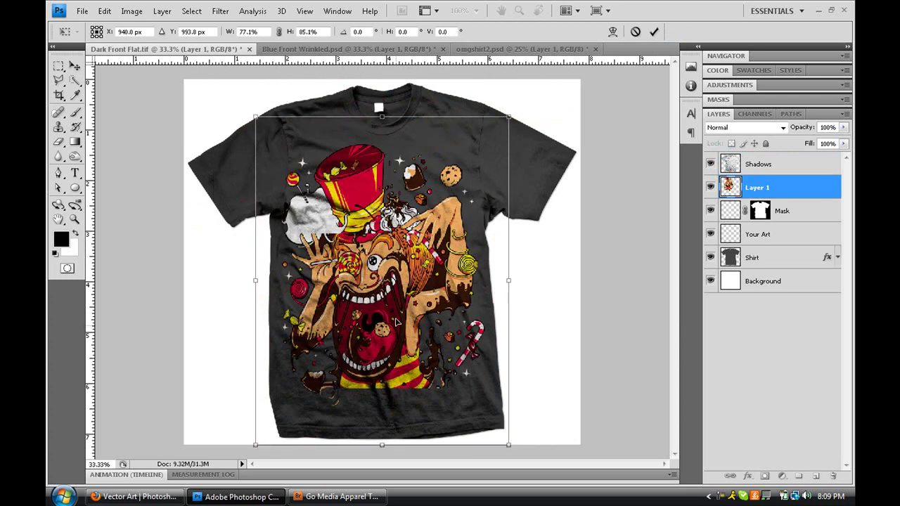
pyautogui.press('Return')
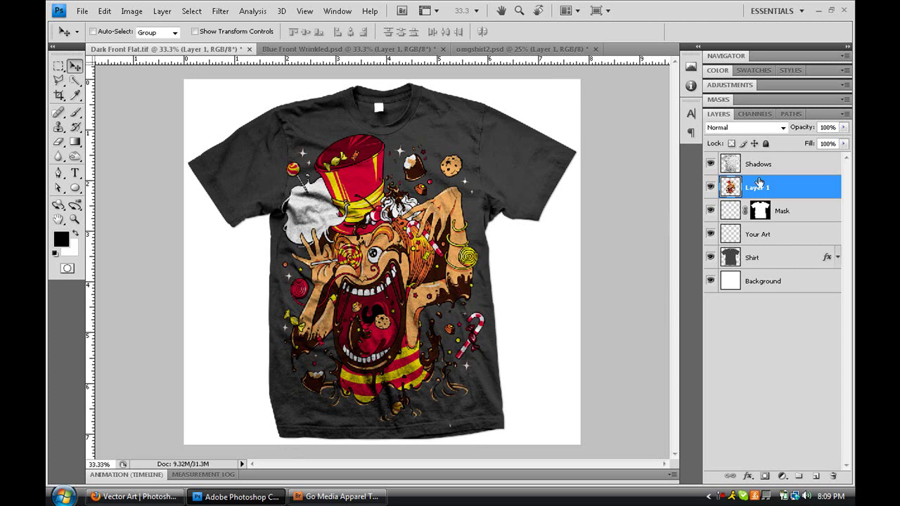
# - Move Layer 1 below the Mask layer and mask it to the shirt outline loaded from the Mask layer
pyautogui.moveTo(408, 270); pyautogui.dragTo(472, 228)
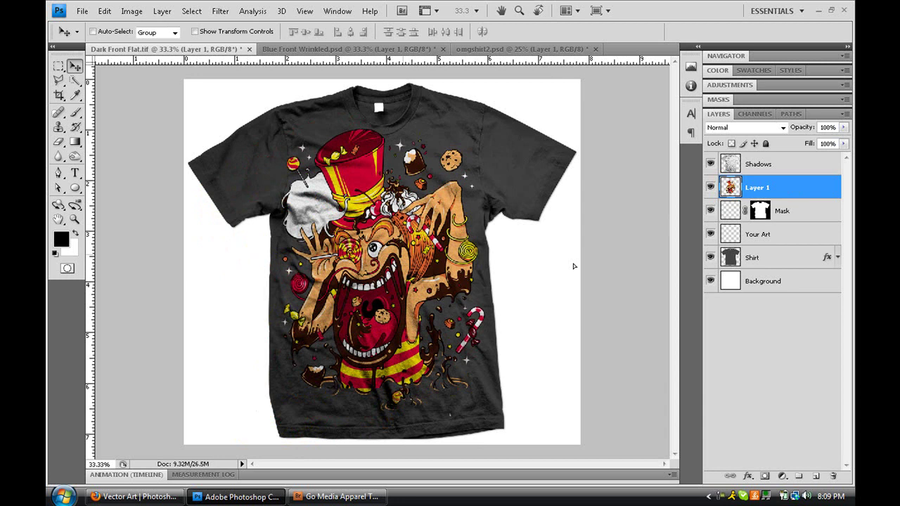
pyautogui.moveTo(804, 189); pyautogui.dragTo(804, 225)
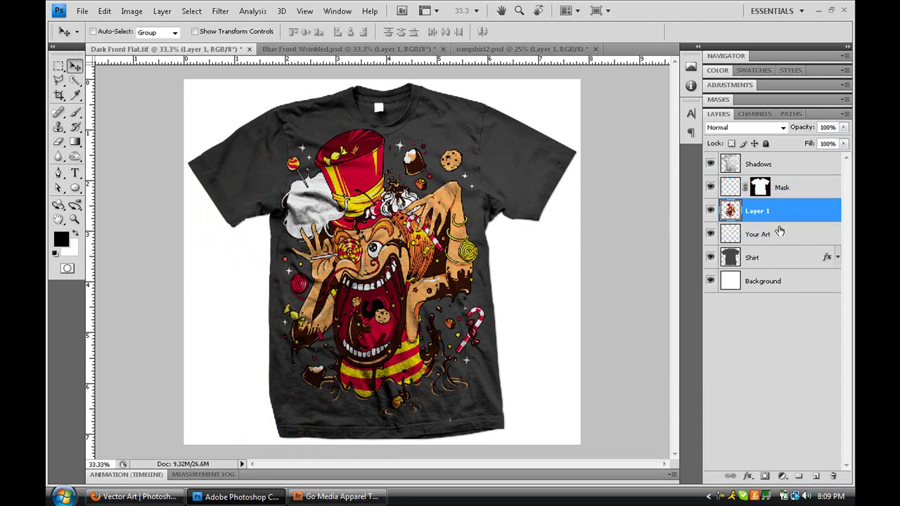
pyautogui.keyDown('ctrl'); pyautogui.click(758, 192); pyautogui.keyUp('ctrl')
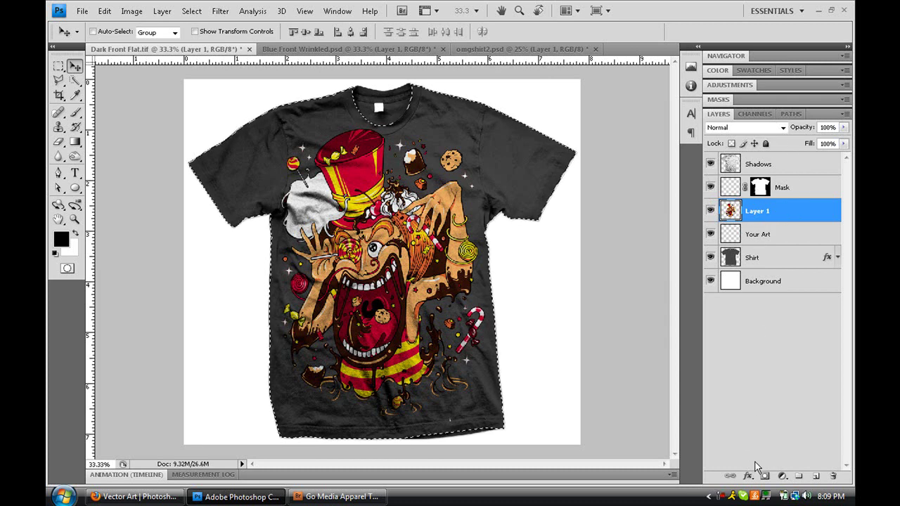
pyautogui.click(765, 477)
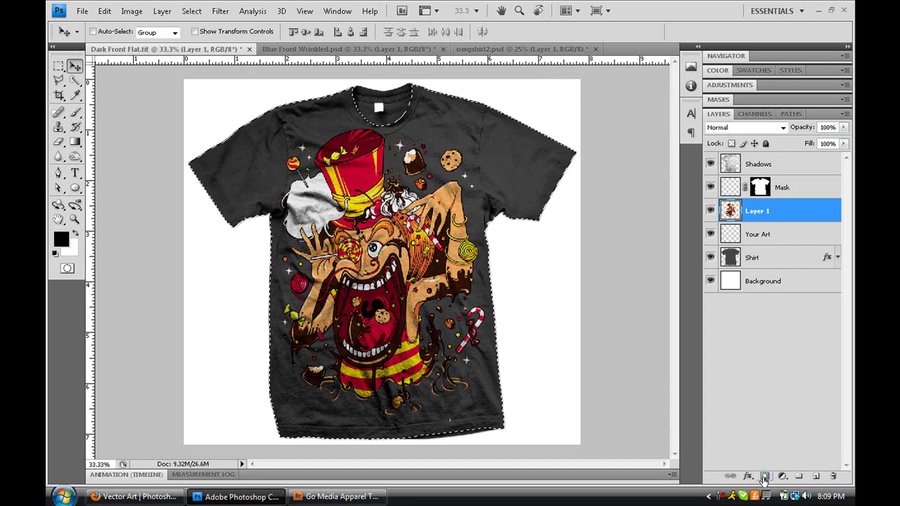